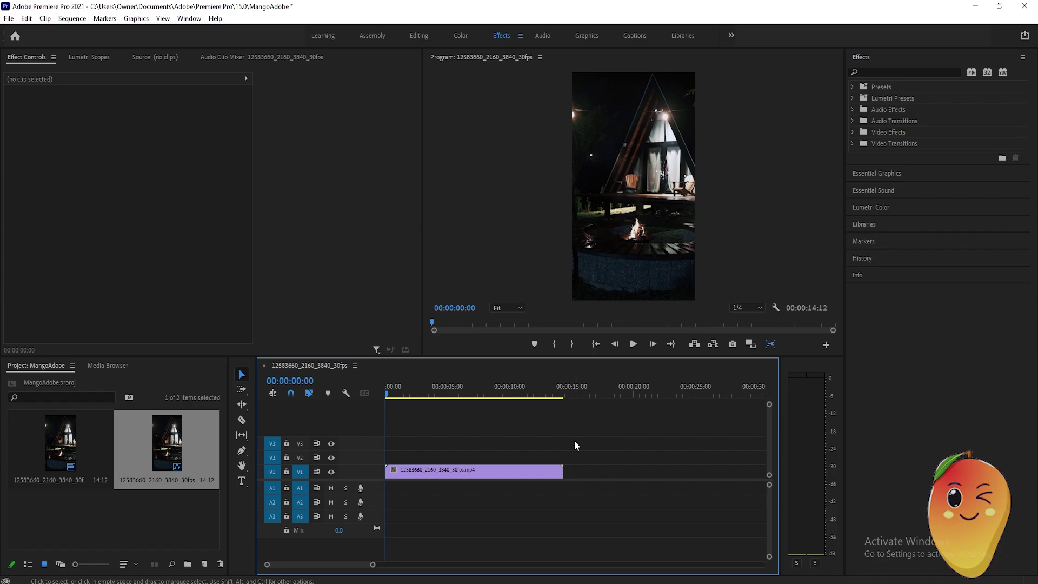
- Create an adjustment layer matching the clip's 2160×3840, 30 fps settings in the Project bin
{"action": "mouse_move", "coordinate": [388, 391]}
{"action": "left_mouse_down"}
{"action": "mouse_move", "coordinate": [401, 396]}
{"action": "mouse_move", "coordinate": [392, 396]}
{"action": "left_mouse_up"}
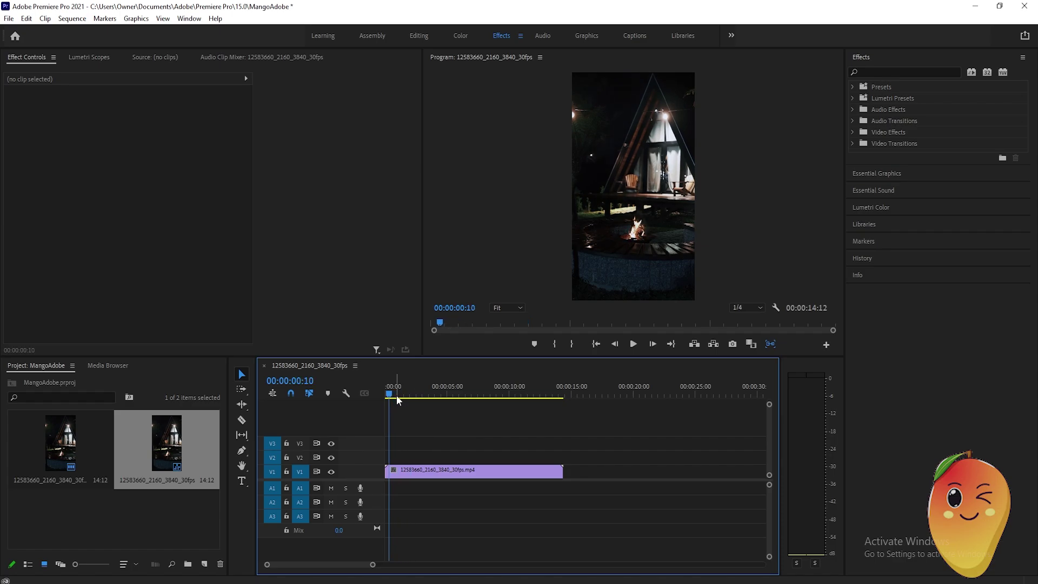
{"action": "left_click", "coordinate": [206, 565]}
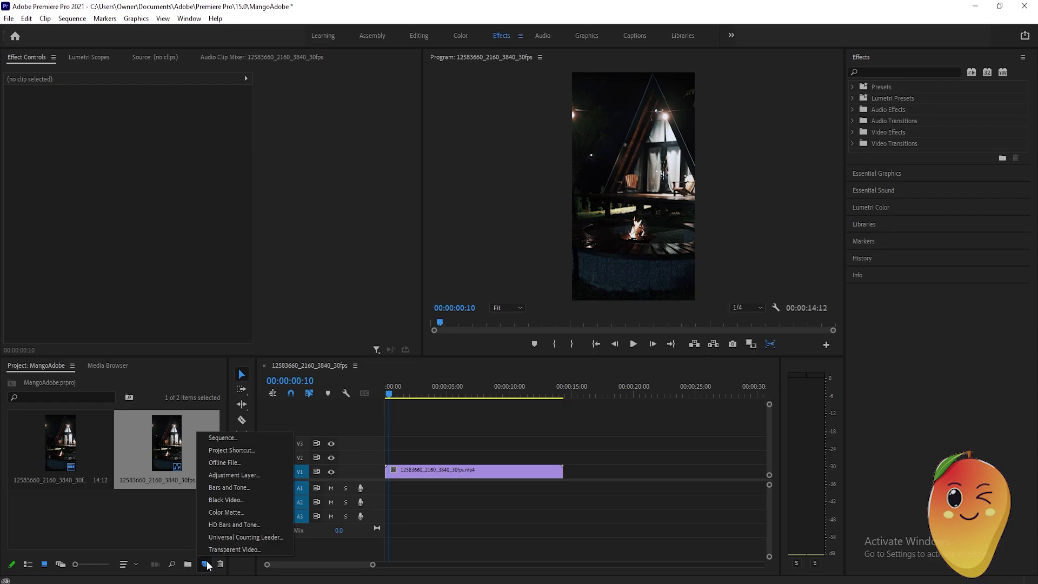
{"action": "left_click", "coordinate": [234, 475]}
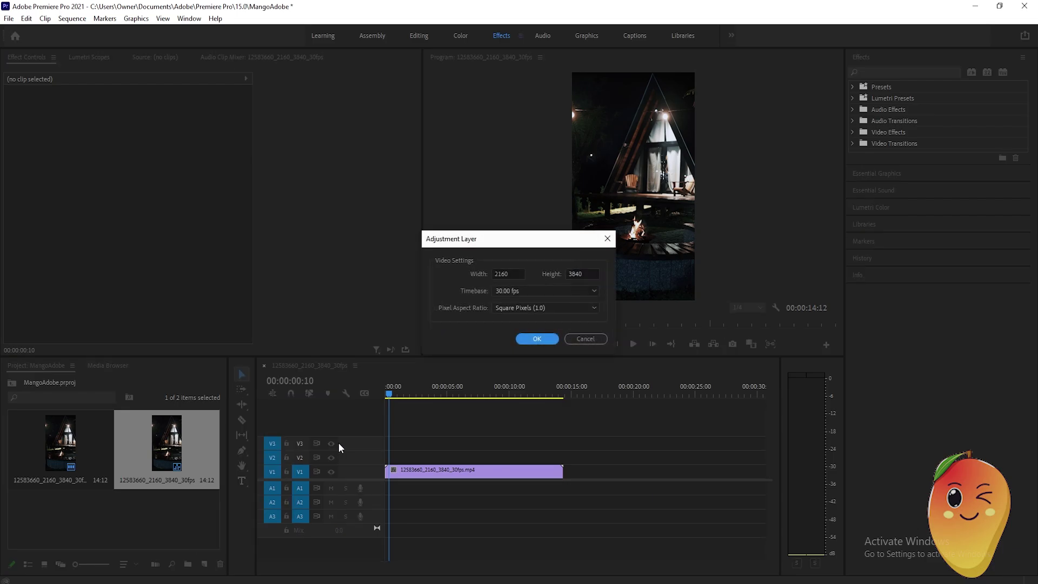
{"action": "left_click", "coordinate": [535, 338]}
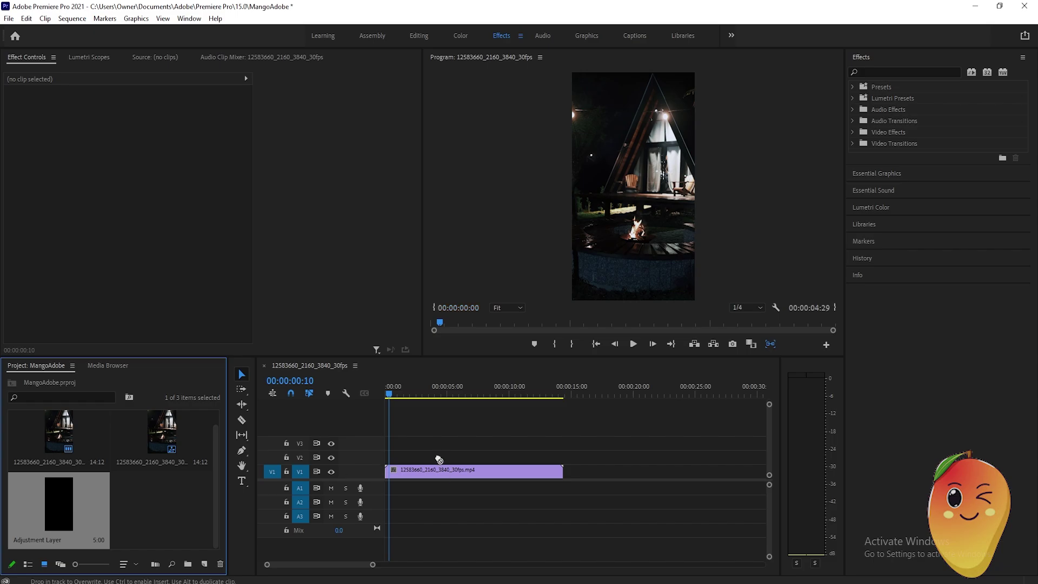
- Drop the adjustment layer on V2 above the cabin clip and trim it to about 1–7 seconds
{"action": "left_click_drag", "start_coordinate": [62, 504], "coordinate": [438, 457]}
{"action": "left_click_drag", "start_coordinate": [434, 391], "coordinate": [442, 393]}
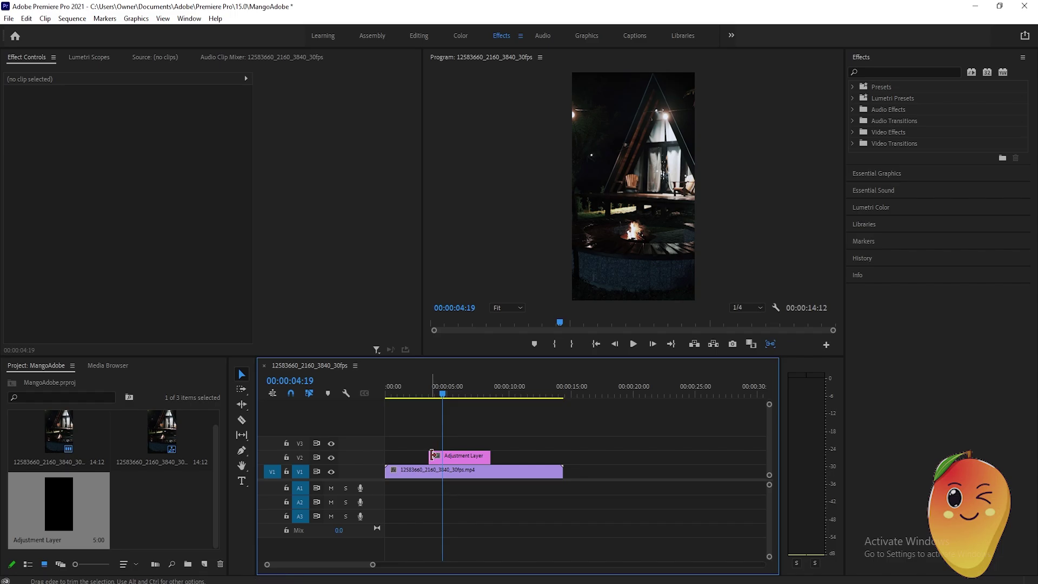
{"action": "left_click_drag", "start_coordinate": [432, 456], "coordinate": [419, 456]}
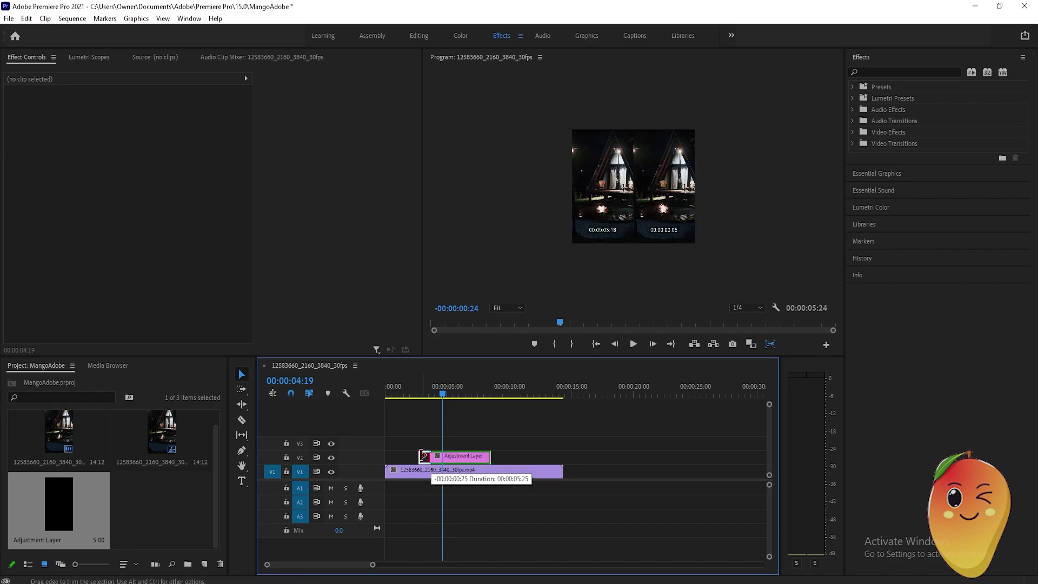
{"action": "left_click_drag", "start_coordinate": [492, 456], "coordinate": [507, 457]}
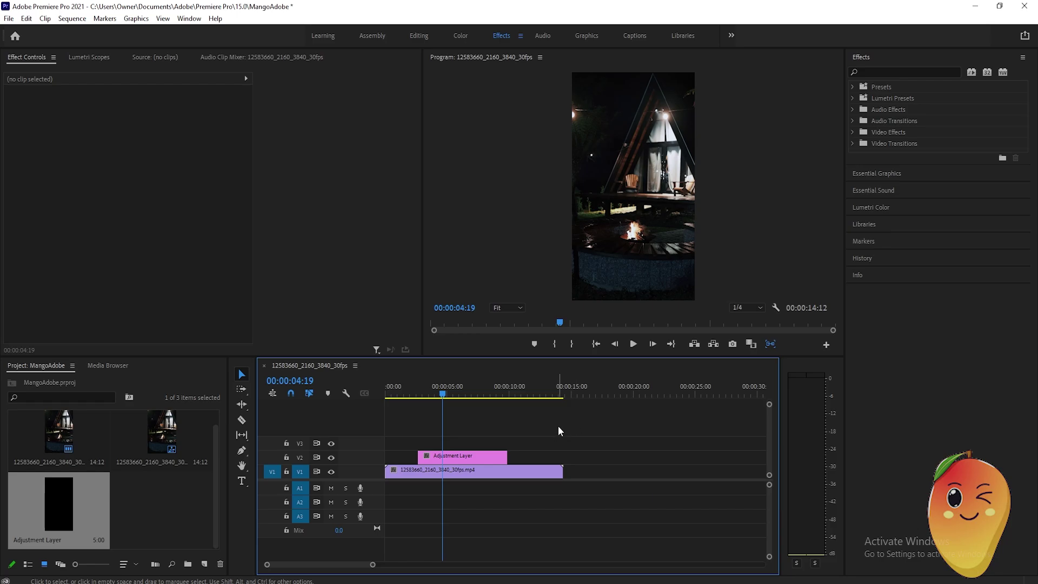
- Search effects for 'strobe', drop Strobe Light onto the V2 adjustment layer, and scrub to preview
{"action": "left_click", "coordinate": [903, 72]}
{"action": "type", "text": "str"}
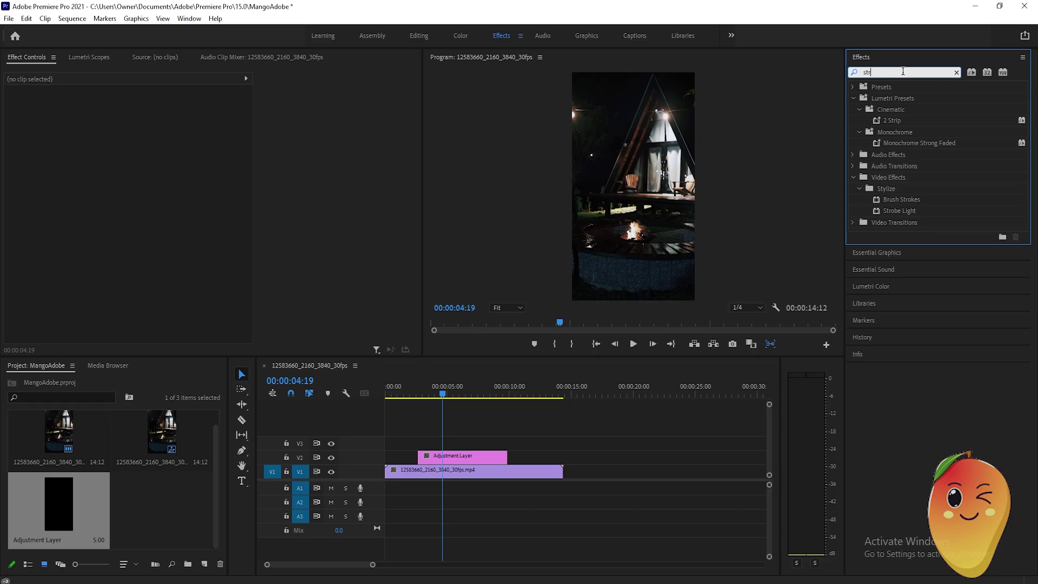
{"action": "type", "text": "obe"}
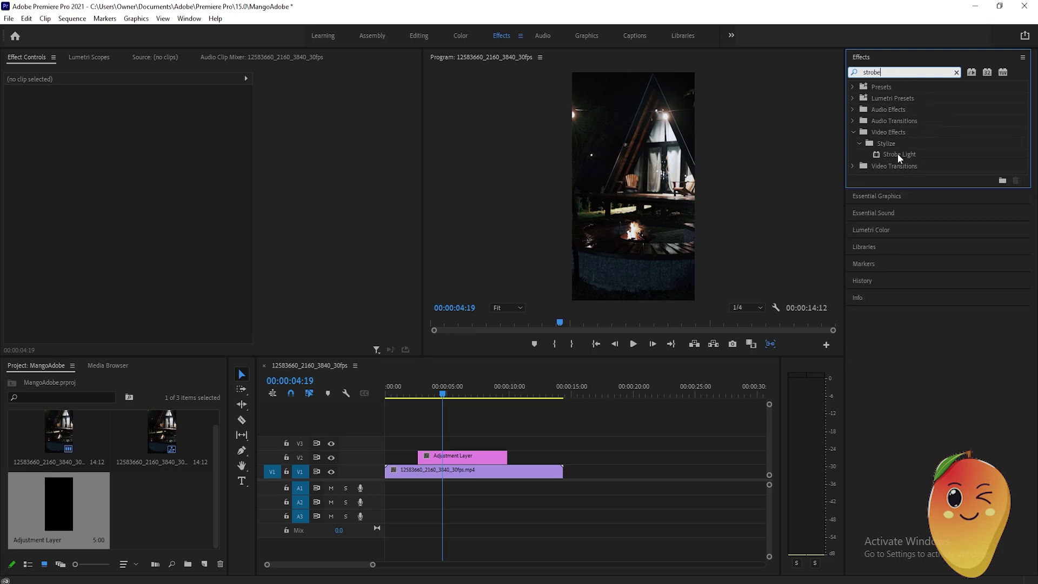
{"action": "left_click_drag", "start_coordinate": [898, 153], "coordinate": [459, 456]}
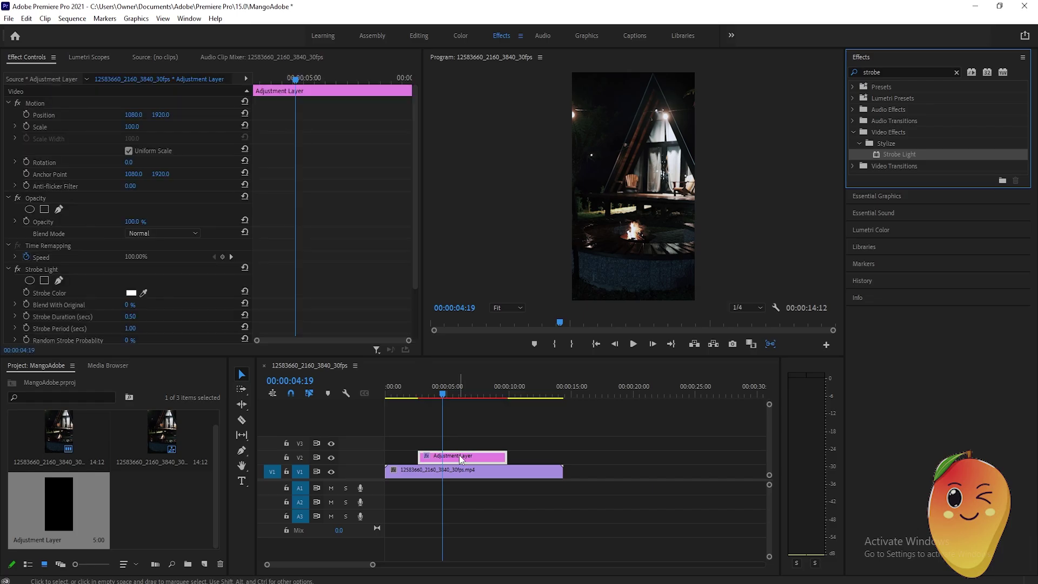
{"action": "left_click_drag", "start_coordinate": [445, 401], "coordinate": [419, 395]}
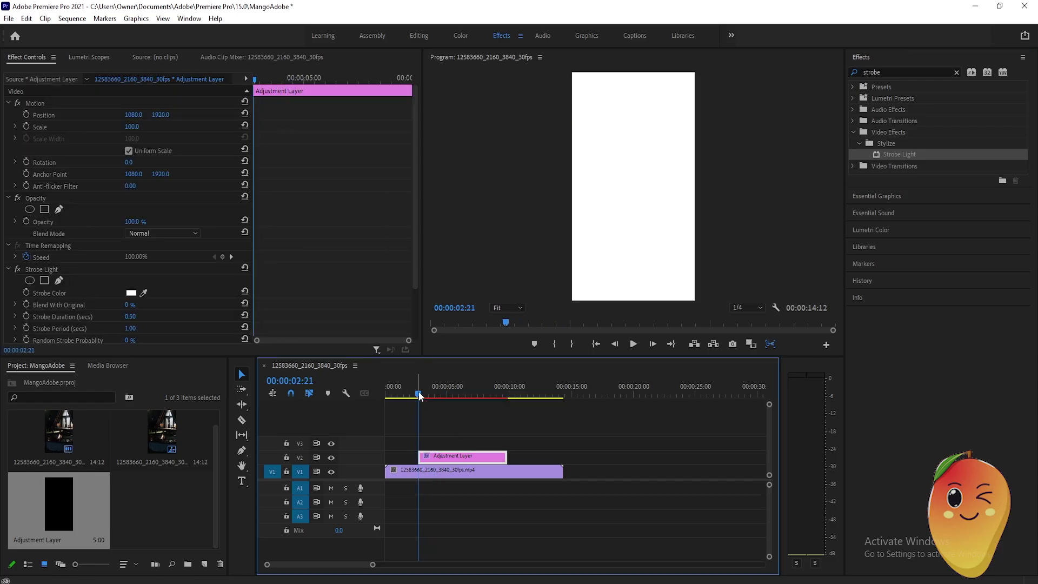
{"action": "key", "text": "space"}
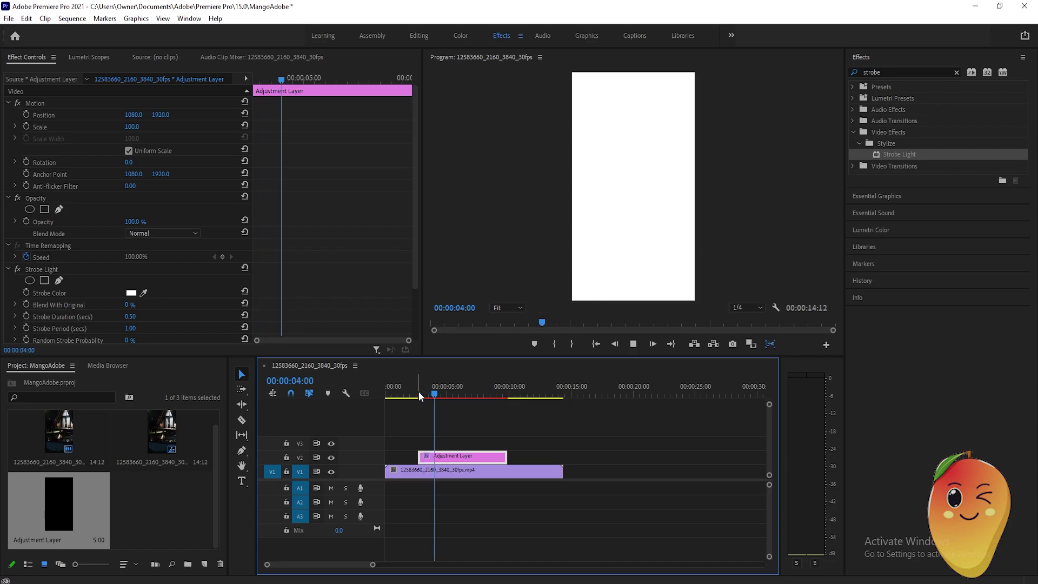
{"action": "key", "text": "space"}
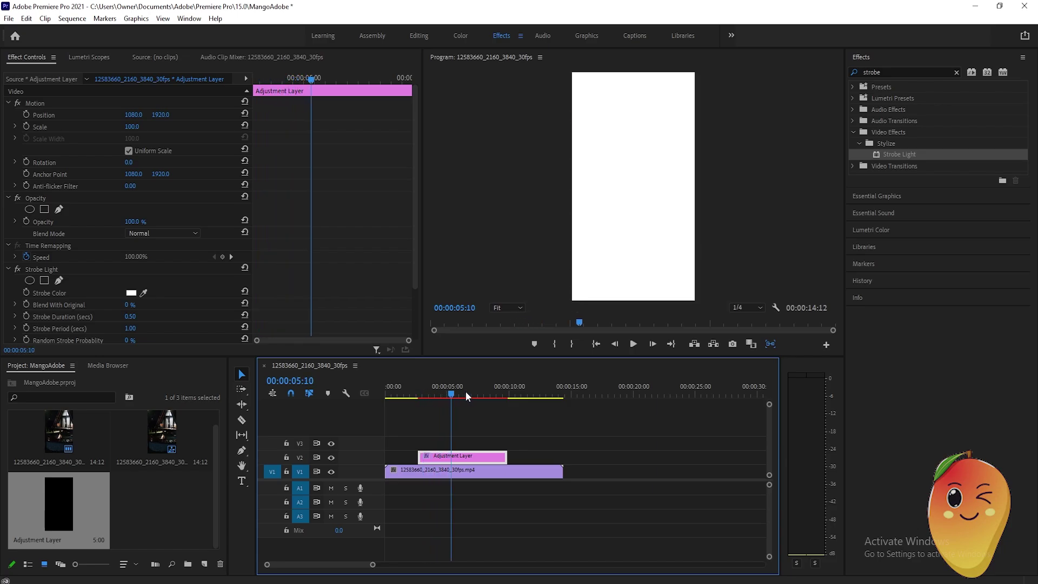
{"action": "left_click", "coordinate": [415, 395]}
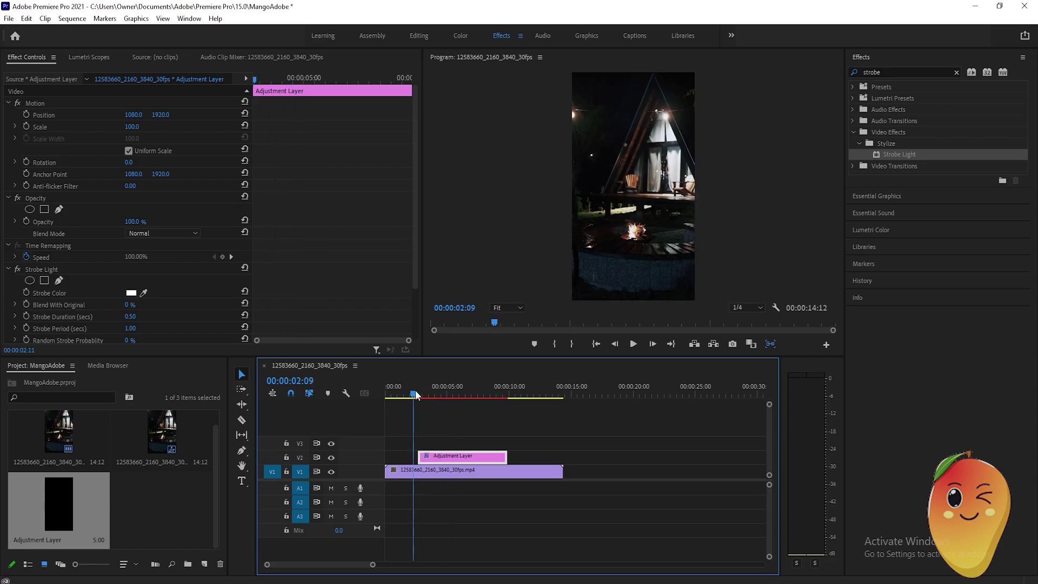
{"action": "left_click_drag", "start_coordinate": [415, 395], "coordinate": [417, 395]}
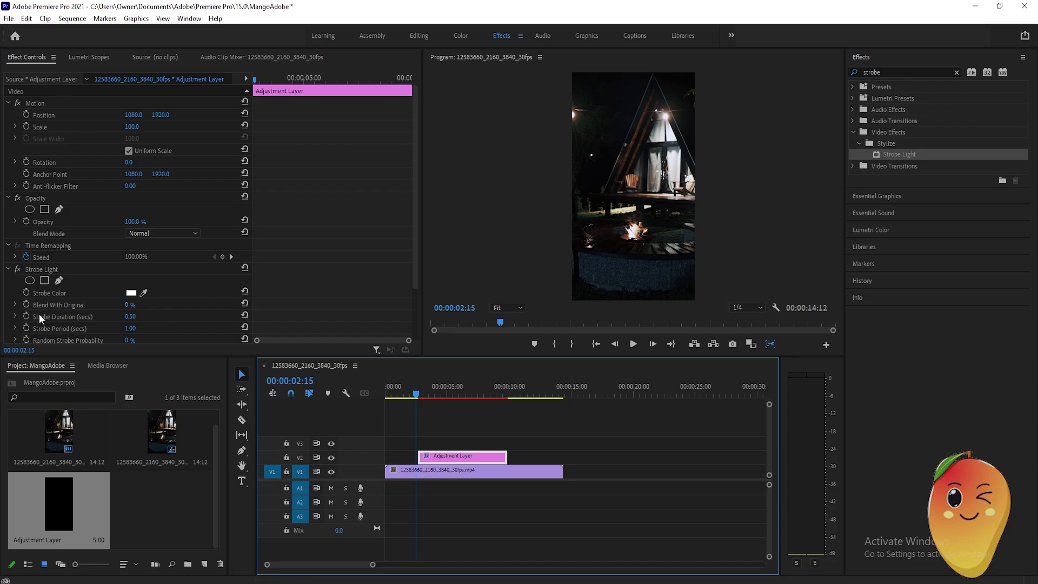
- Set the Strobe Light's Strobe Duration to 0.10 and Strobe Period to 0.15
{"action": "left_click", "coordinate": [132, 316]}
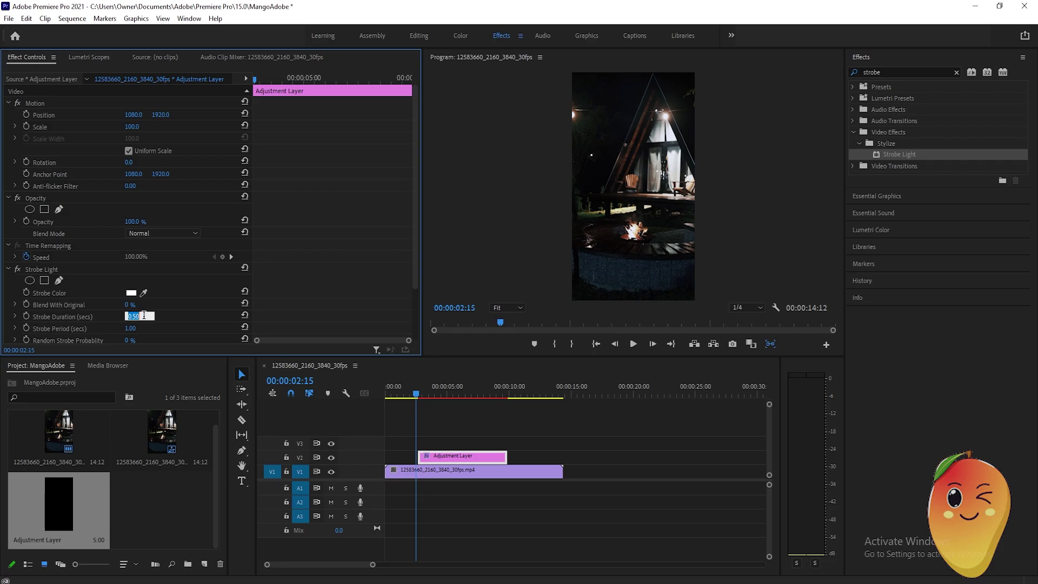
{"action": "left_click_drag", "start_coordinate": [141, 317], "coordinate": [135, 315]}
{"action": "left_click", "coordinate": [130, 329]}
{"action": "type", "text": ".15"}
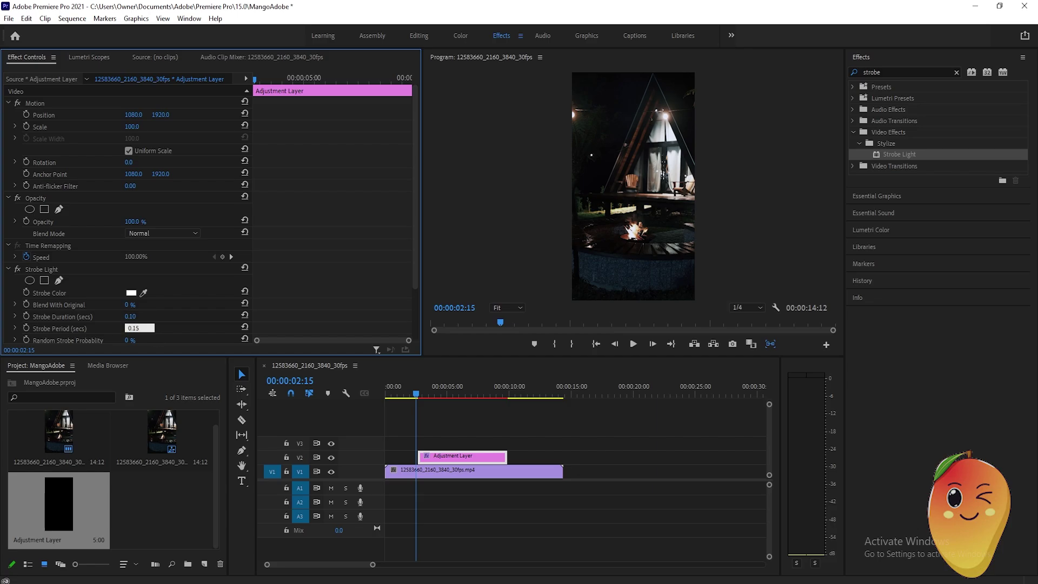
- Play the sequence from about two seconds to preview the faster strobe
{"action": "left_click", "coordinate": [511, 424]}
{"action": "left_click_drag", "start_coordinate": [419, 394], "coordinate": [415, 392]}
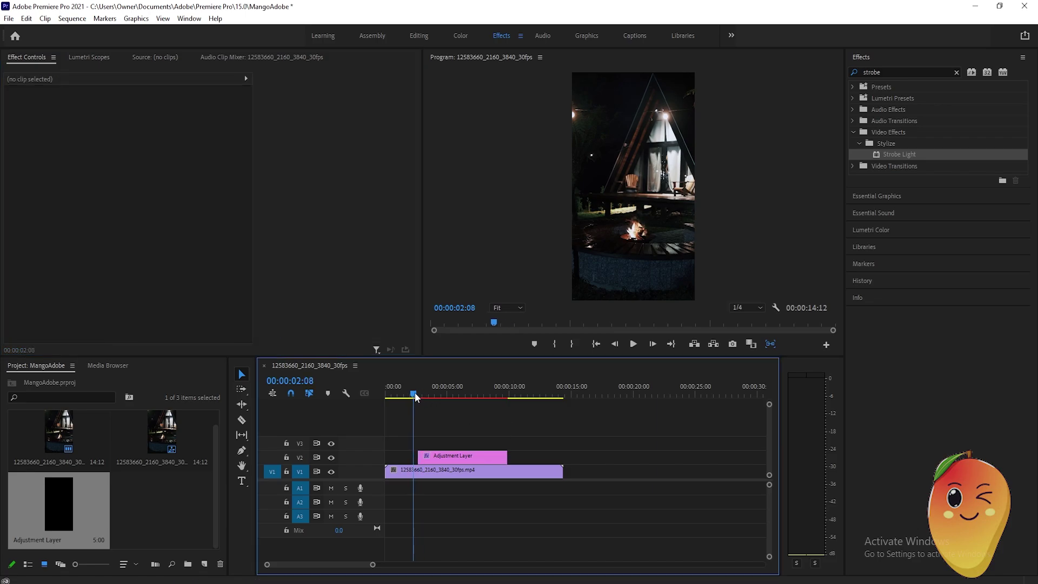
{"action": "left_click", "coordinate": [633, 342]}
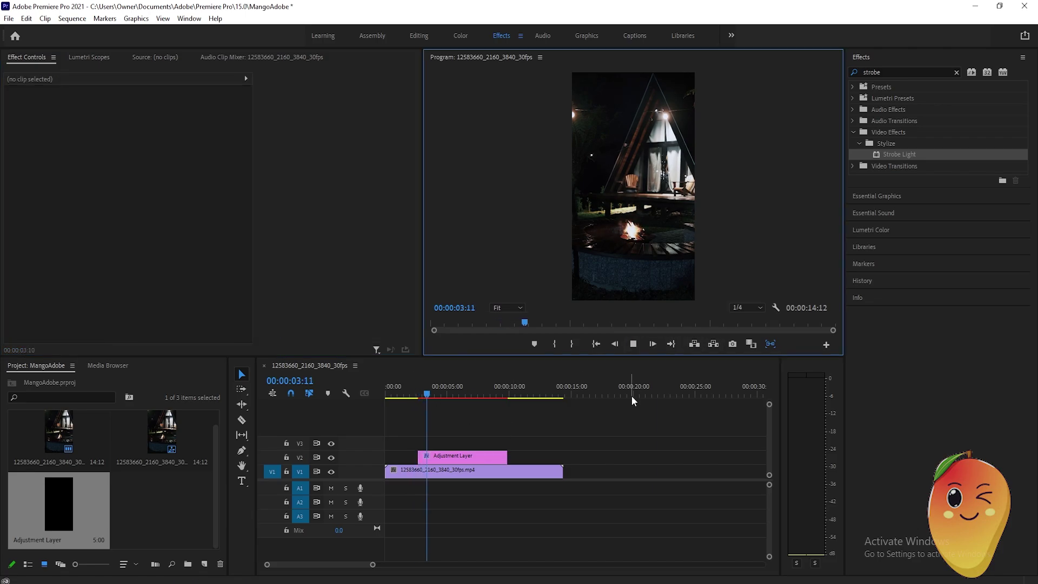